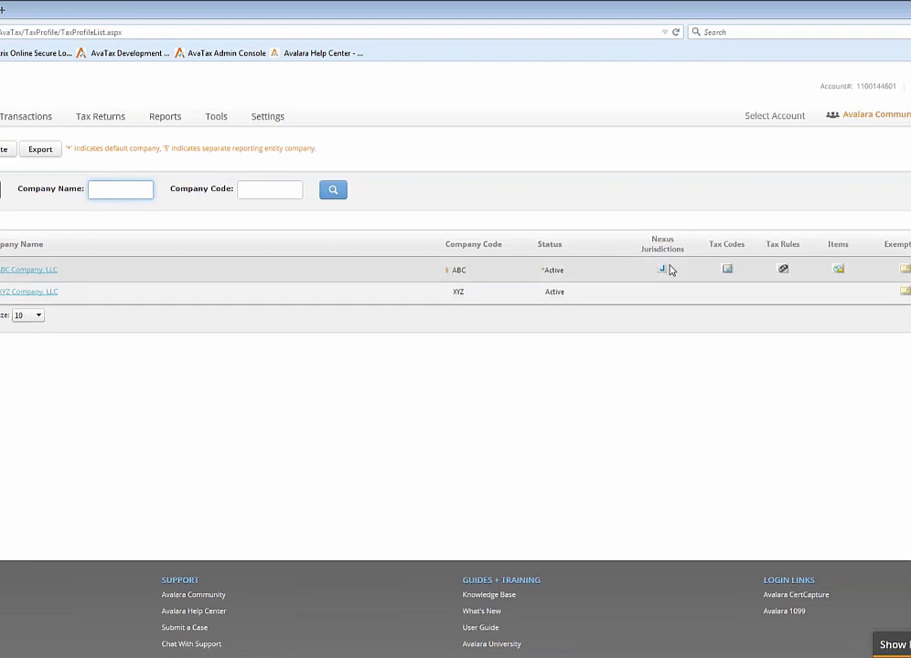
# Step: Examine the United States nexus jurisdictions of ABC Company, LLC, including each state's tax type, sourcing type and dates
pyautogui.click(662, 270)
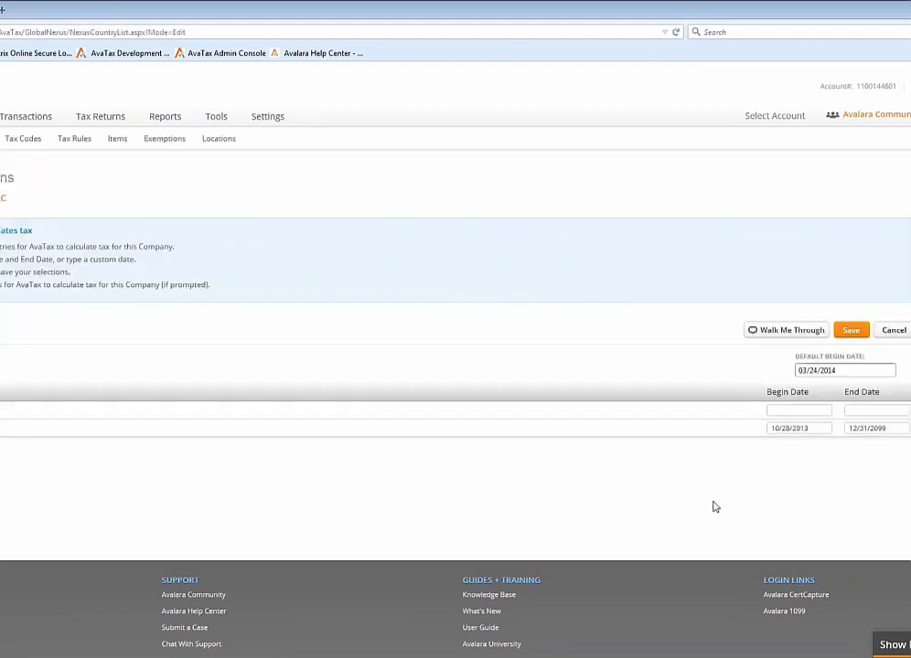
pyautogui.click(69, 428)
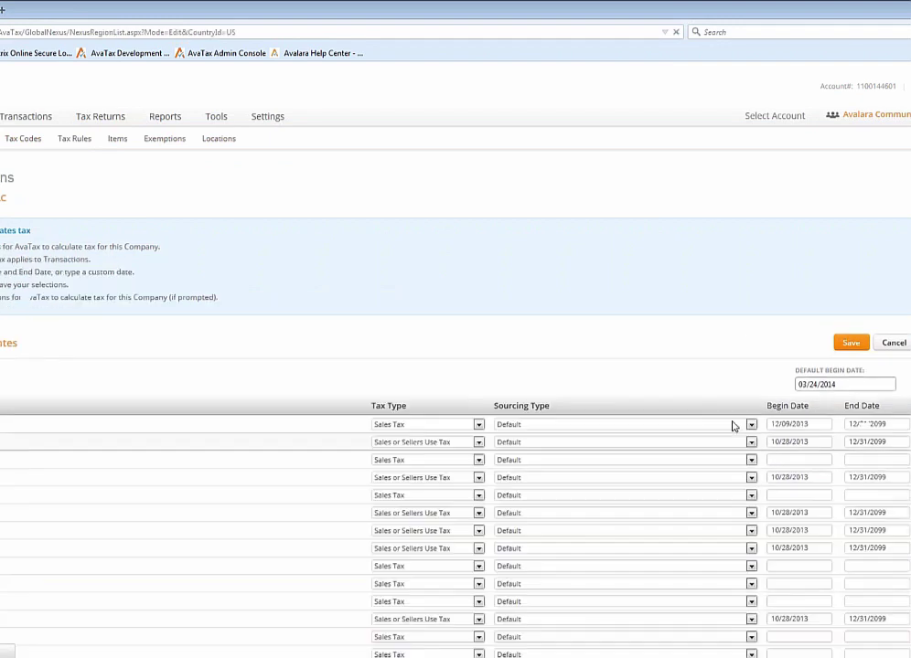
pyautogui.scroll(-2, 687, 417)
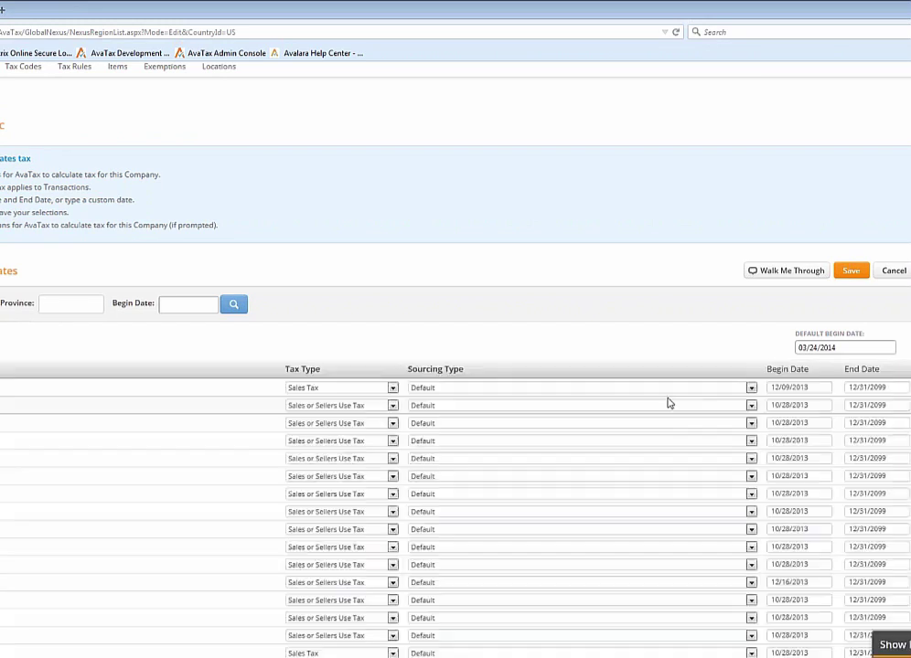
pyautogui.scroll(-5, 668, 402)
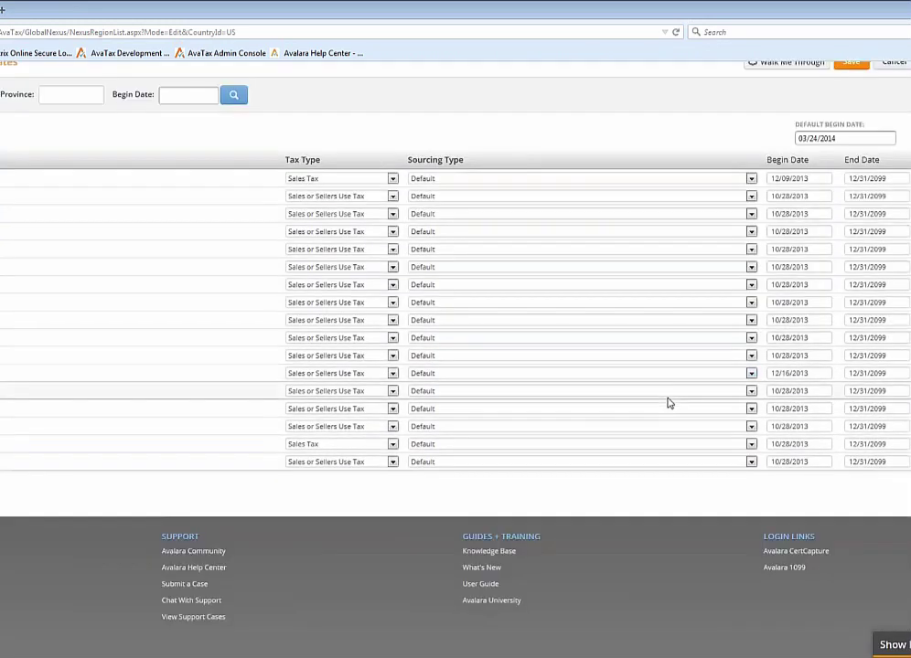
pyautogui.scroll(3, 667, 401)
pyautogui.scroll(3, 667, 397)
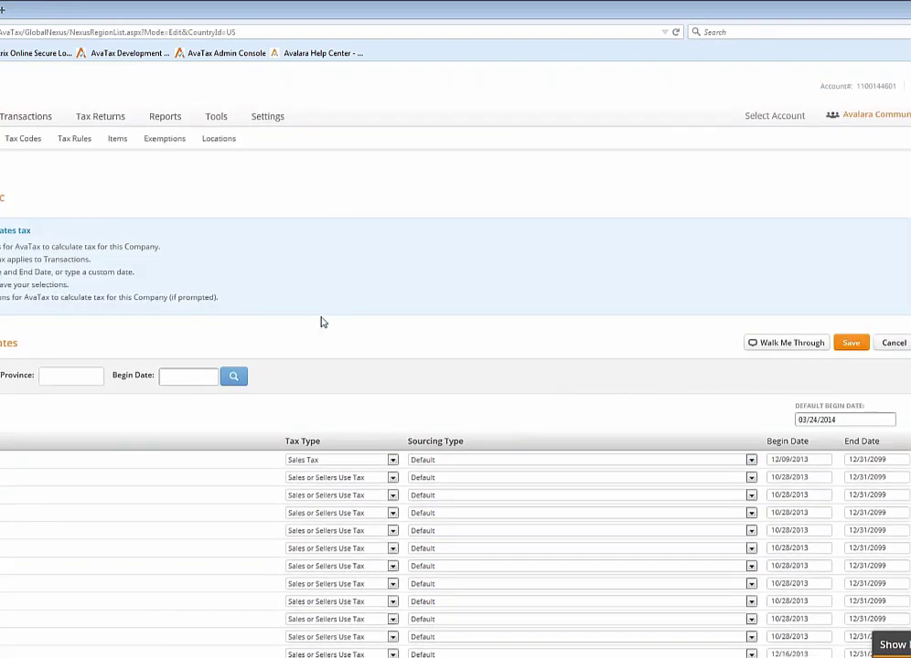
pyautogui.scroll(-3, 321, 322)
pyautogui.scroll(3, 321, 322)
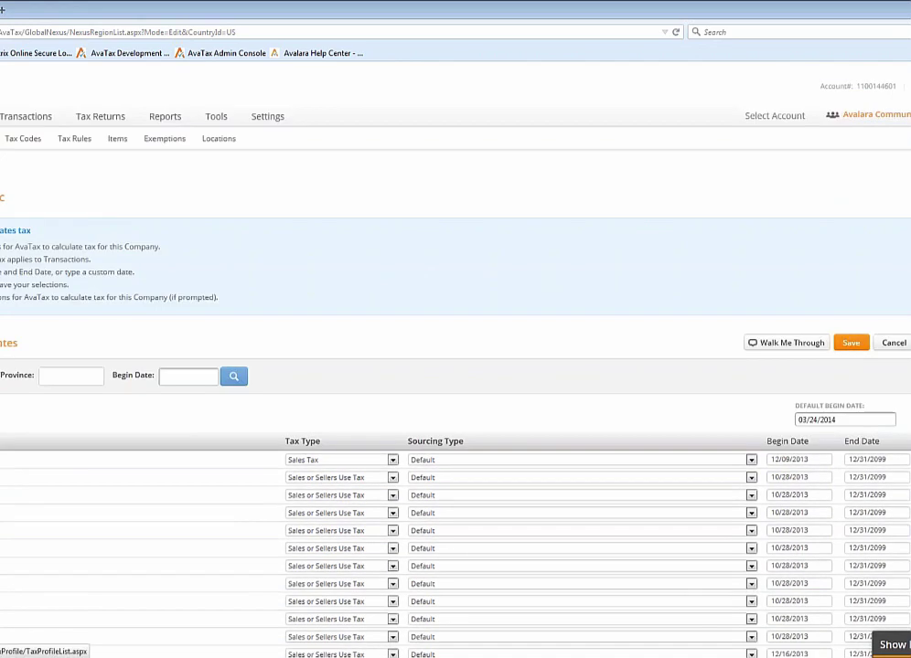
# Step: Switch to the 3dcart Online Store Manager and test the connection and credentials of the Avalara order management plugin
pyautogui.click(95, 205)
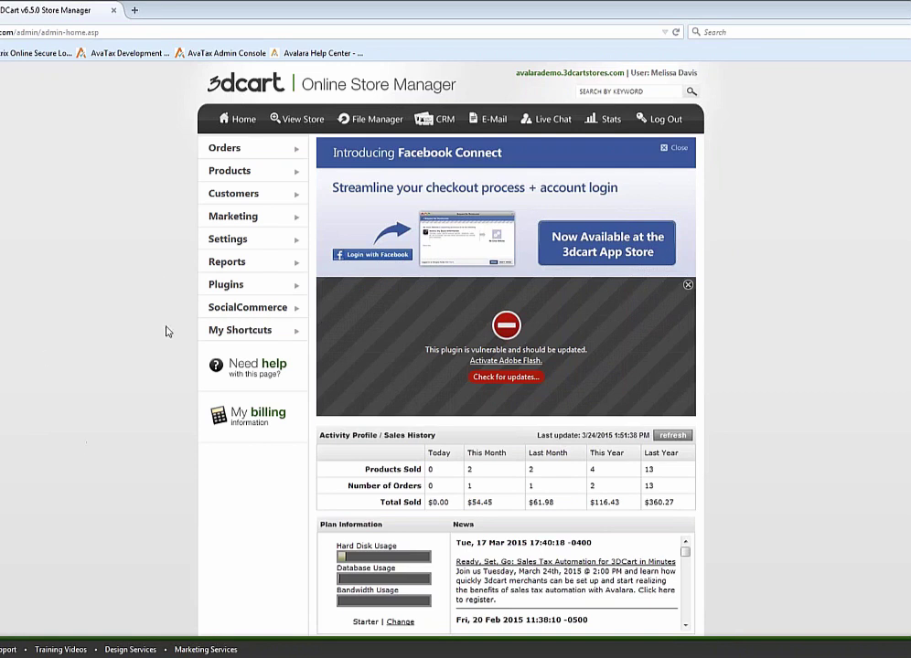
pyautogui.moveTo(219, 288)
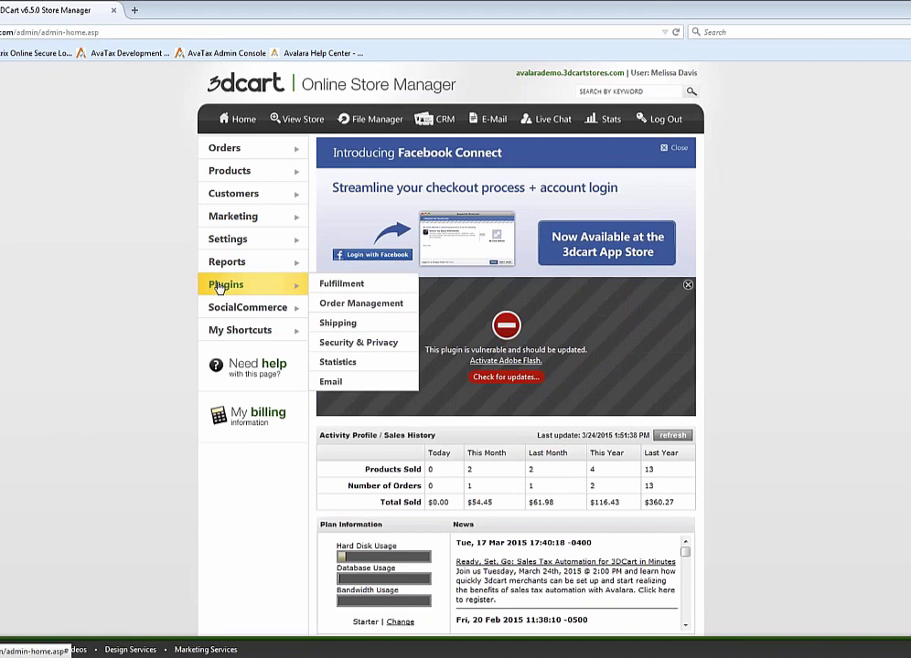
pyautogui.click(353, 303)
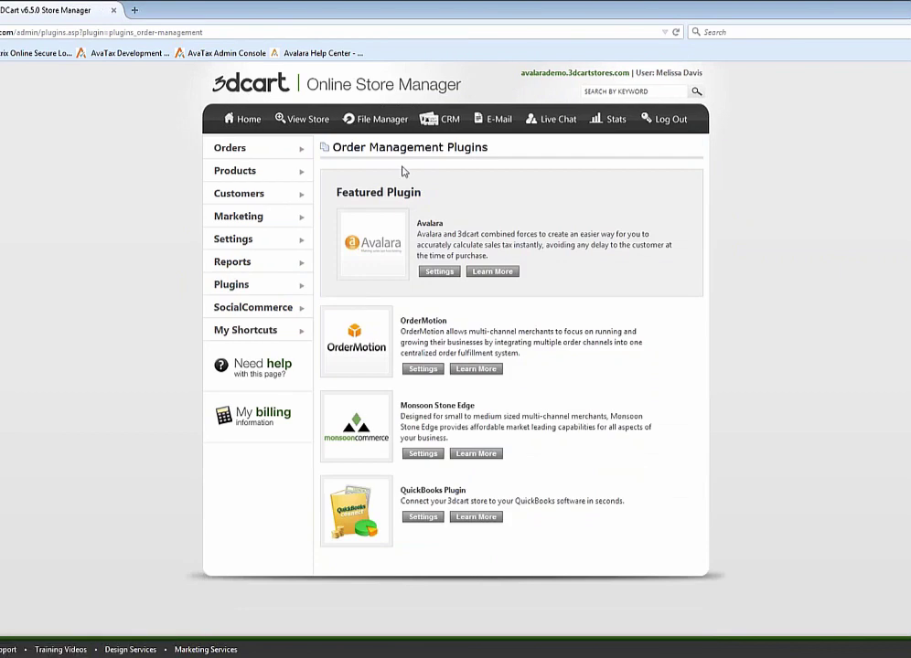
pyautogui.click(435, 273)
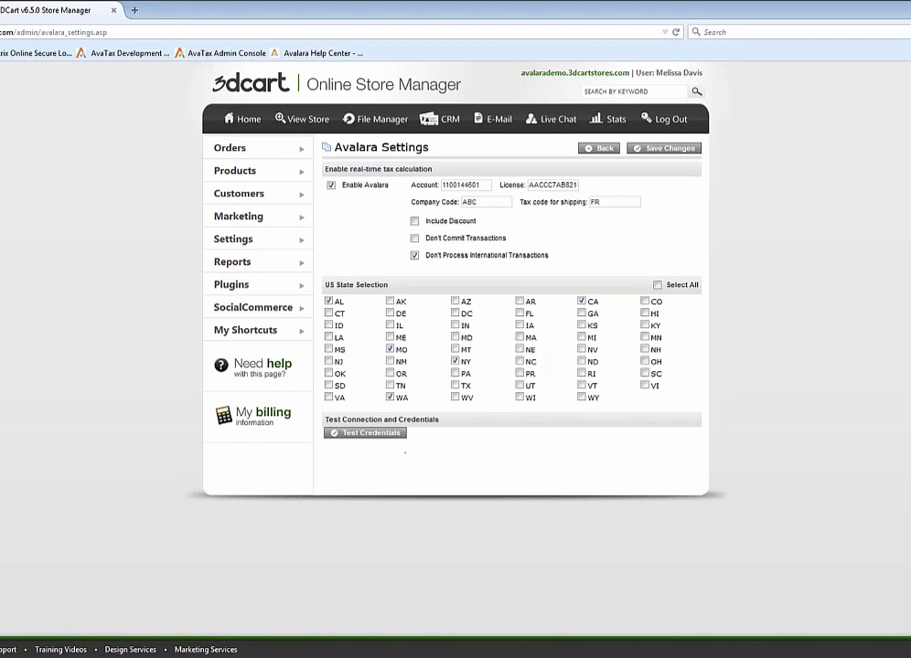
pyautogui.click(394, 437)
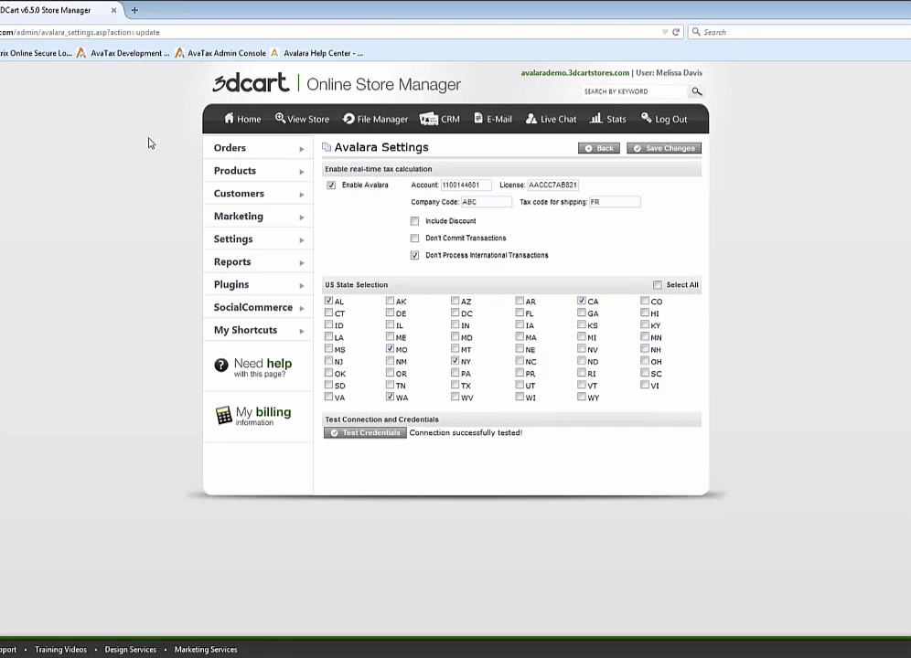
# Step: View the storefront and add one I Love My Pet Rock T-shirt in size Medium to the cart
pyautogui.click(302, 119)
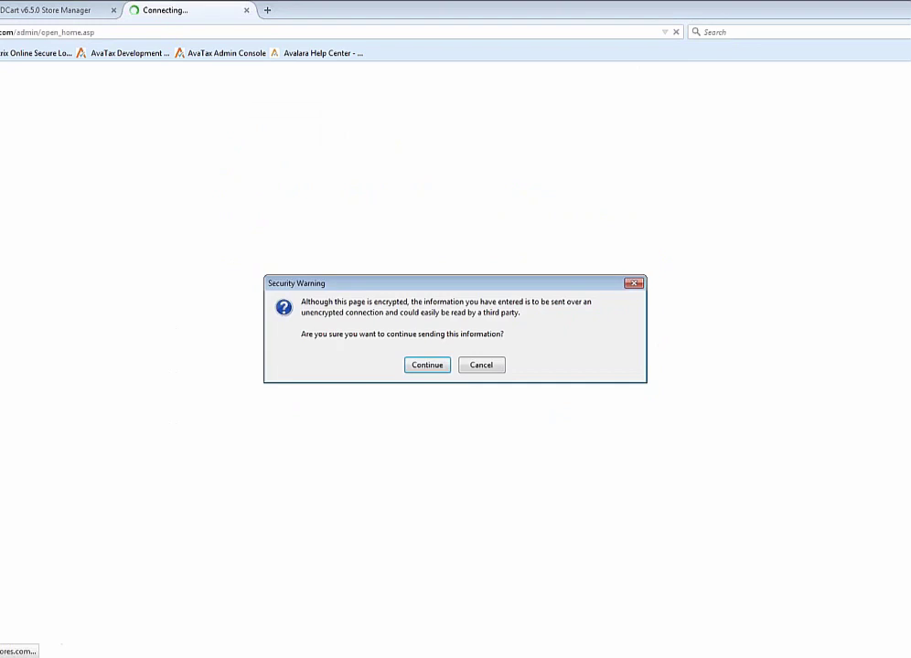
pyautogui.click(433, 367)
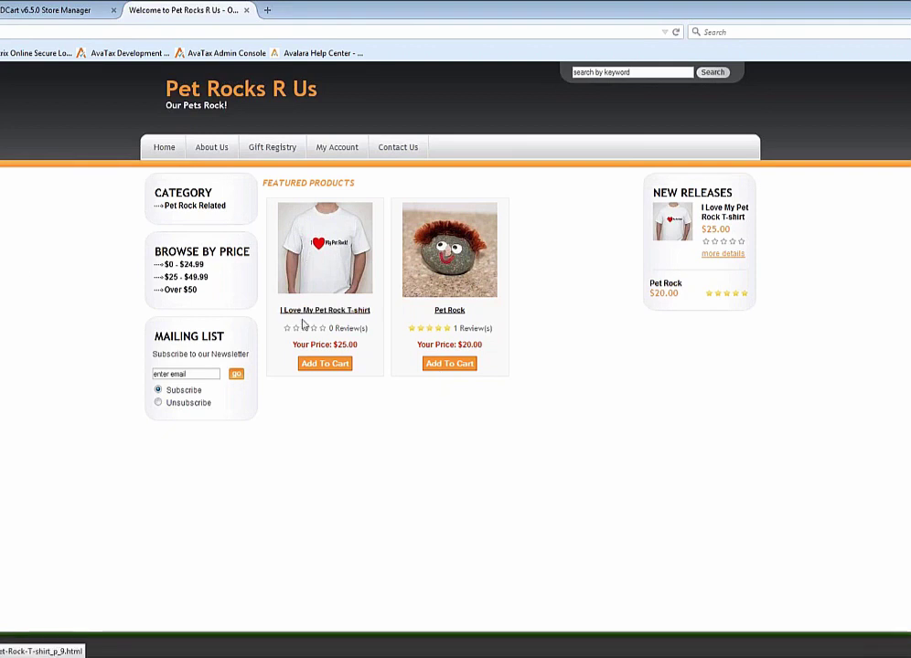
pyautogui.click(311, 365)
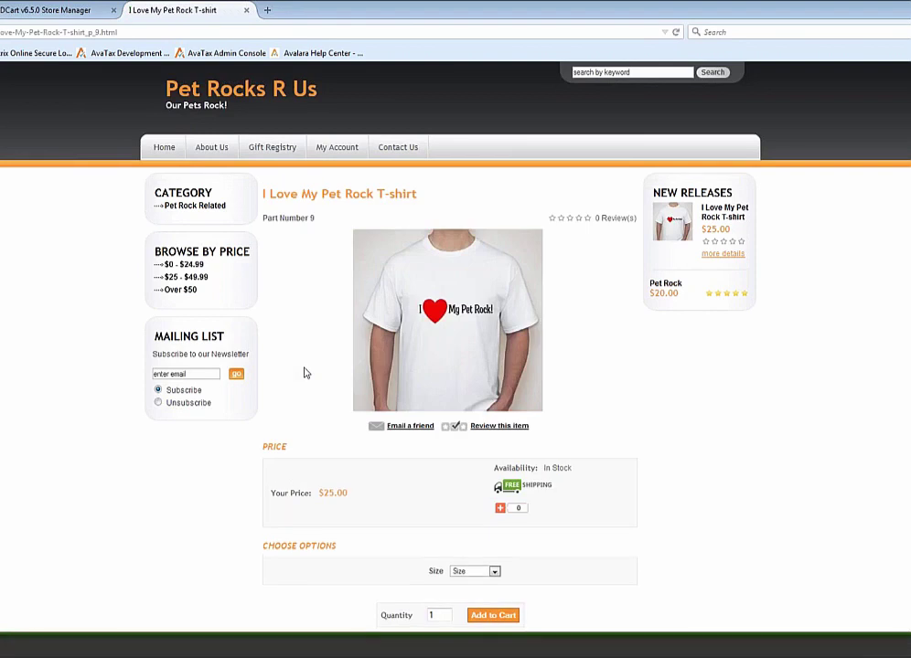
pyautogui.click(495, 572)
pyautogui.click(483, 599)
pyautogui.click(494, 615)
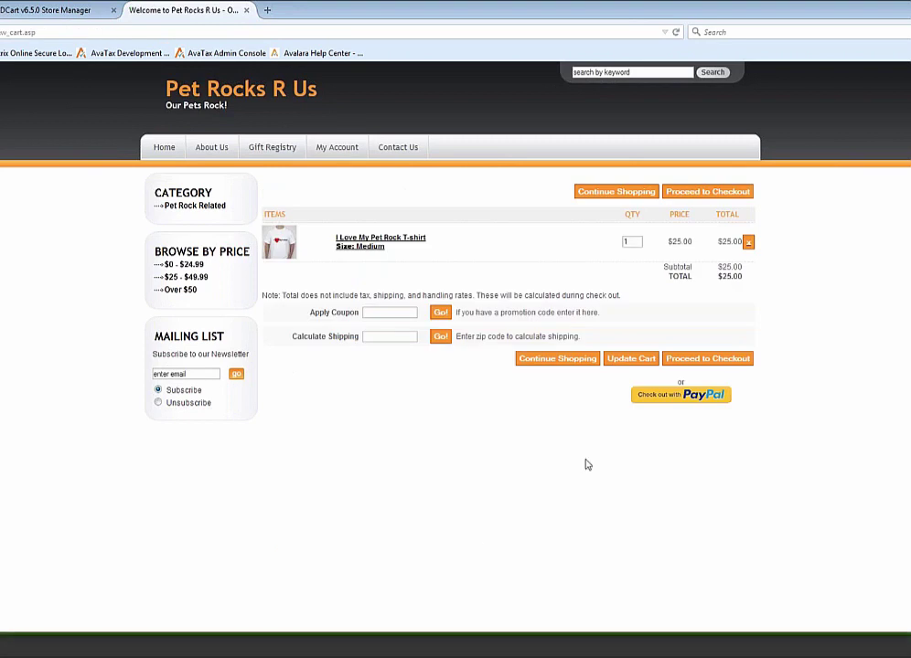
# Step: Continue shopping from the storefront's home page and add one Pet Rock to the cart
pyautogui.click(573, 359)
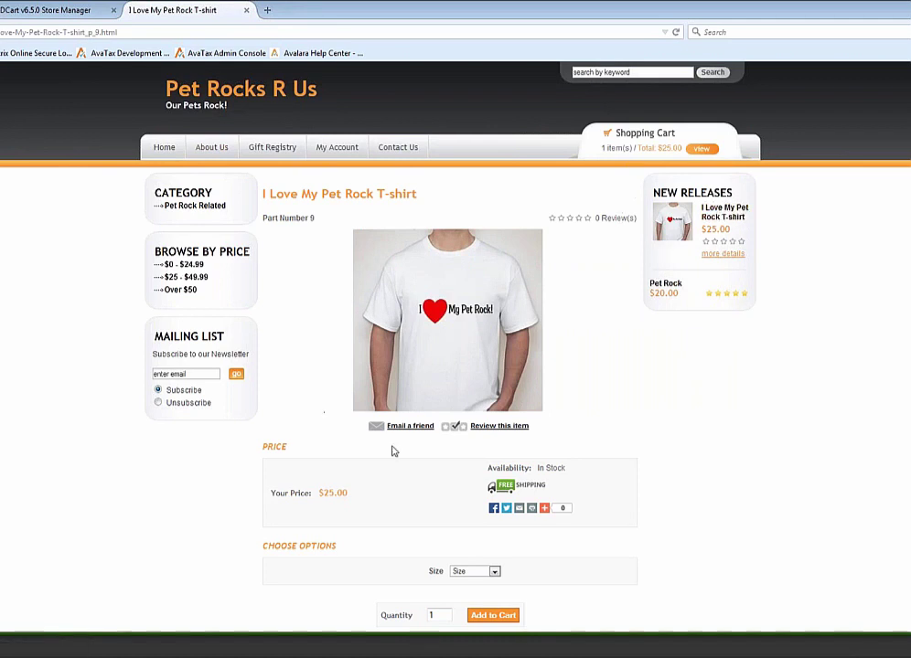
pyautogui.scroll(-3, 837, 445)
pyautogui.scroll(3, 837, 445)
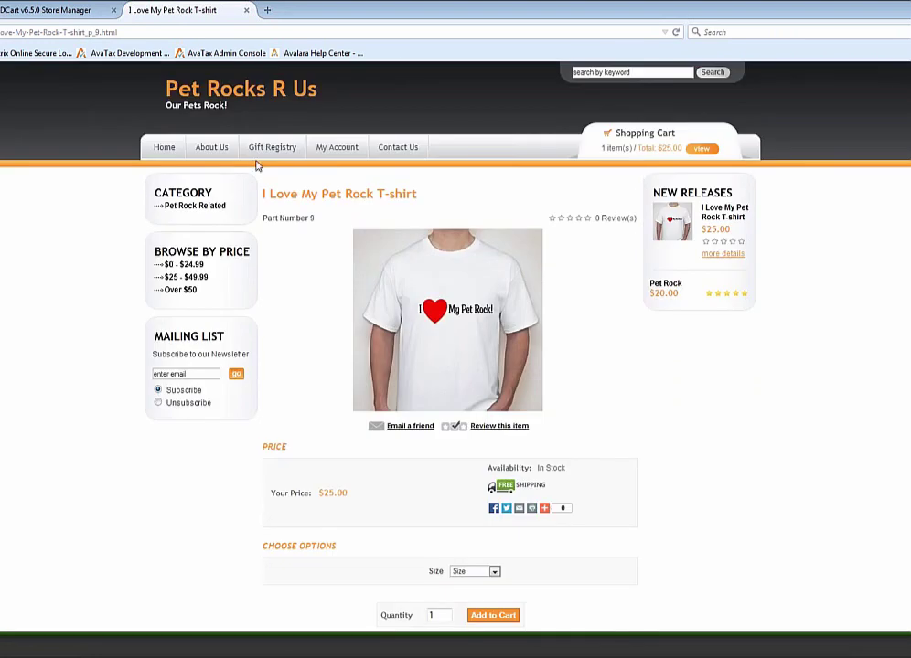
pyautogui.click(165, 147)
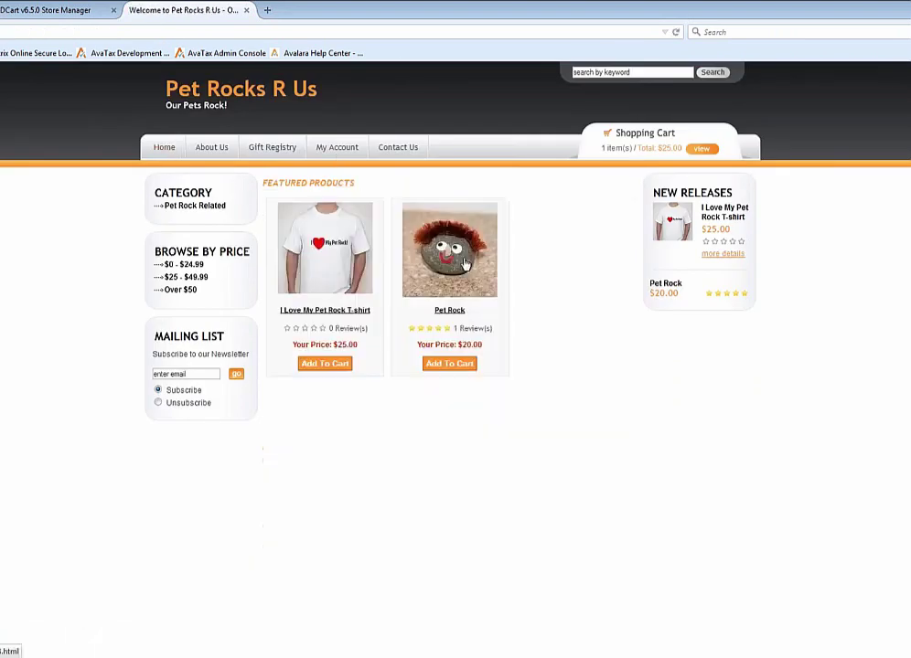
pyautogui.click(446, 312)
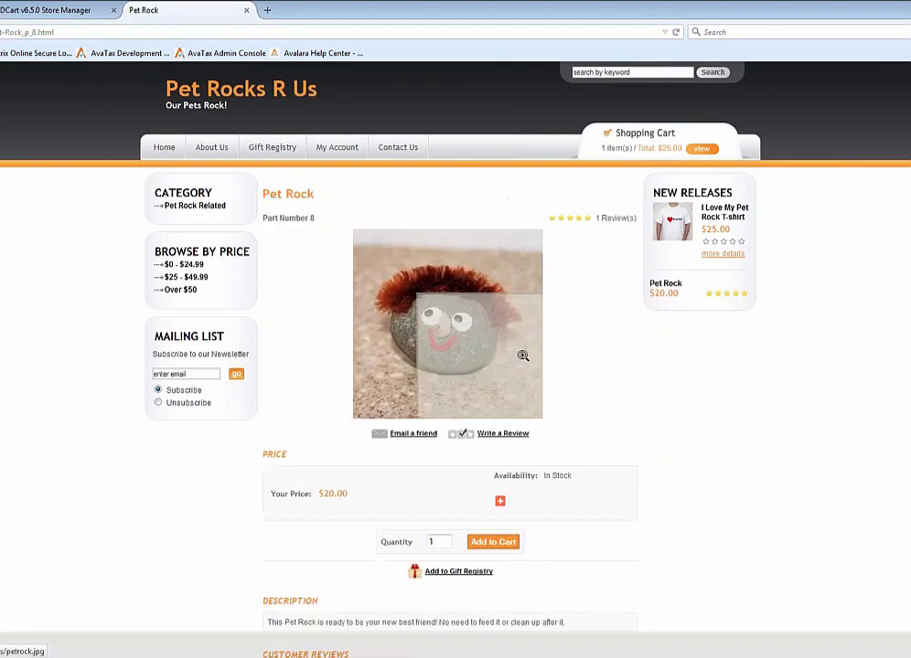
pyautogui.click(496, 543)
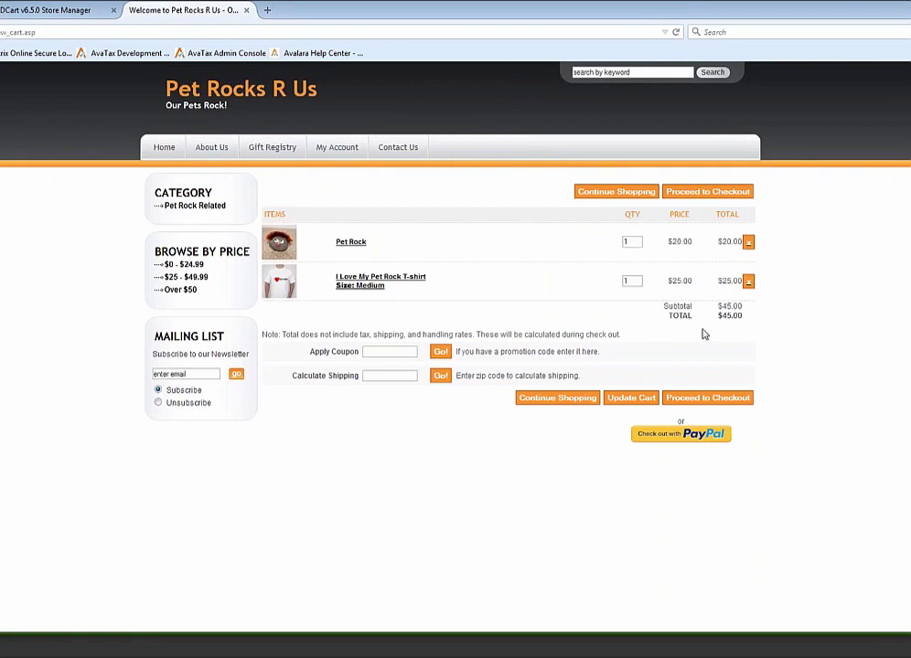
# Step: Proceed to checkout and log in to the returning customer's account
pyautogui.click(723, 402)
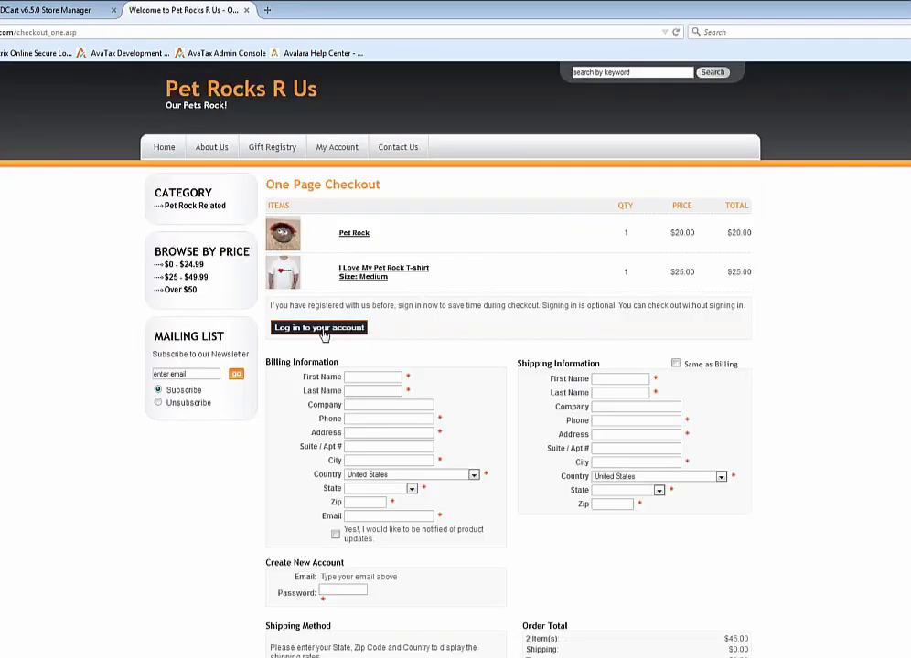
pyautogui.click(362, 329)
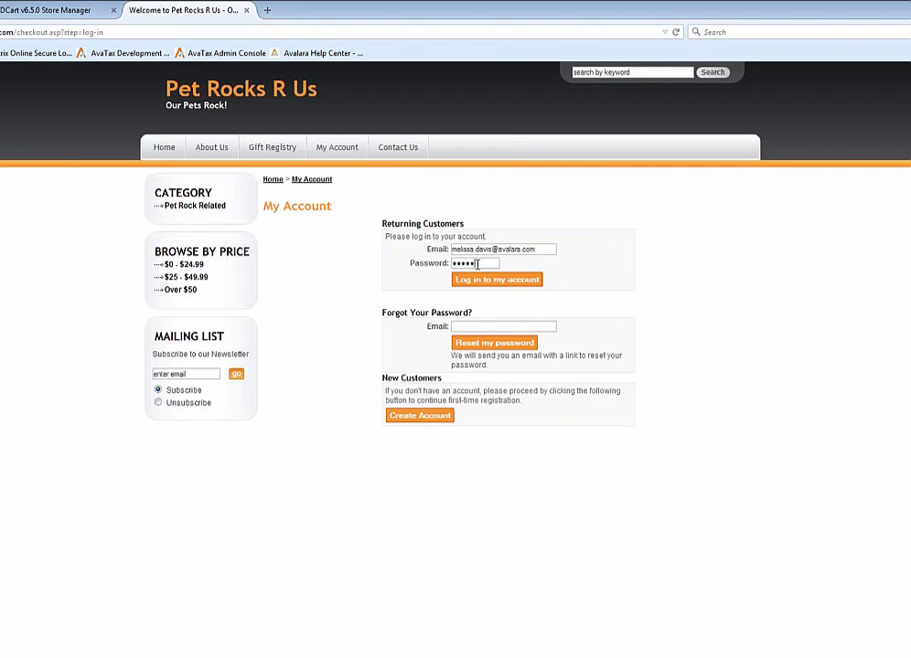
pyautogui.click(470, 285)
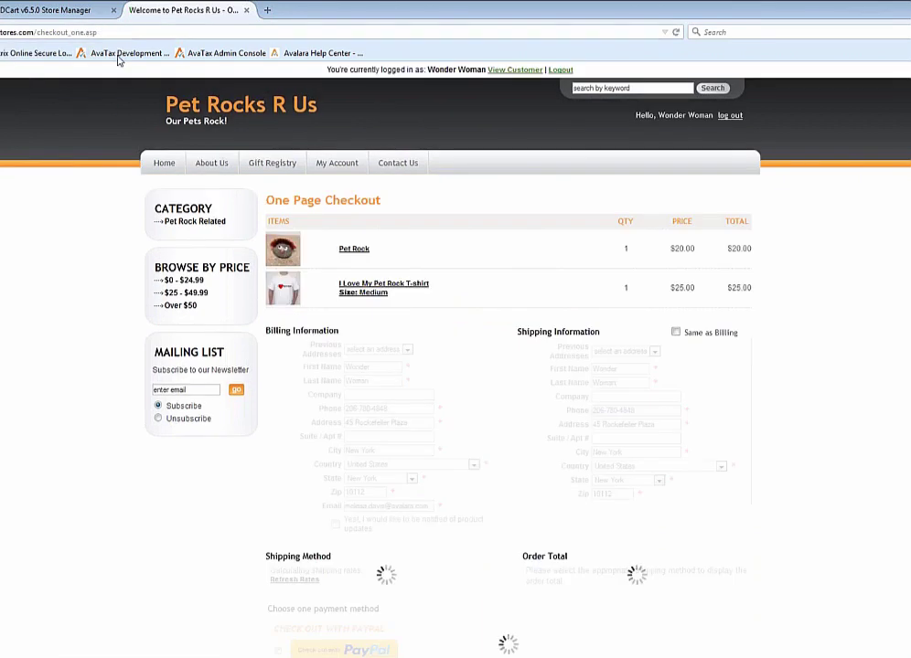
# Step: Review the order total with its calculated taxes and place the order with Money Order as the payment method
pyautogui.scroll(-3, 695, 416)
pyautogui.scroll(2, 695, 416)
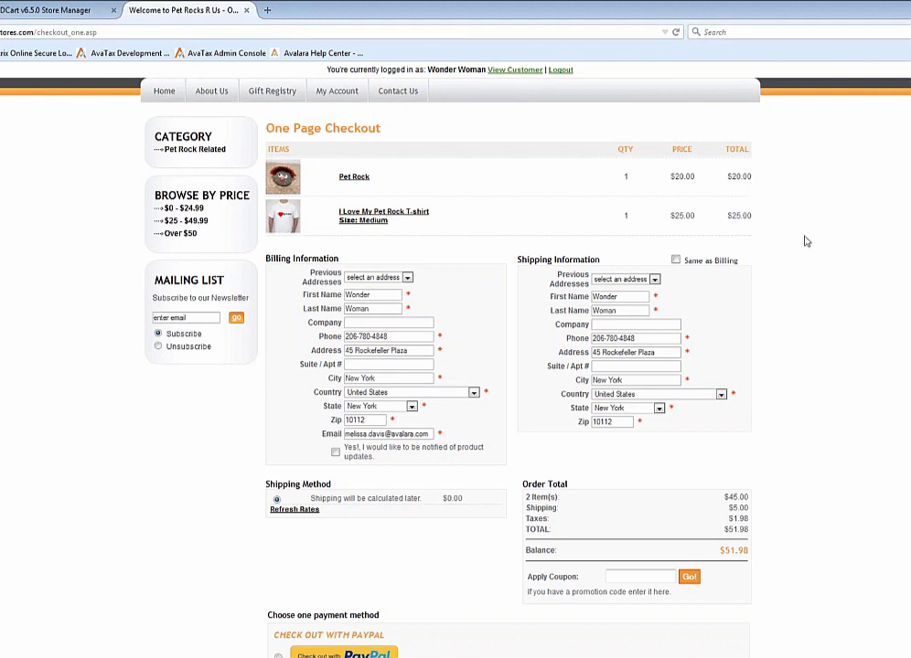
pyautogui.scroll(-1, 895, 298)
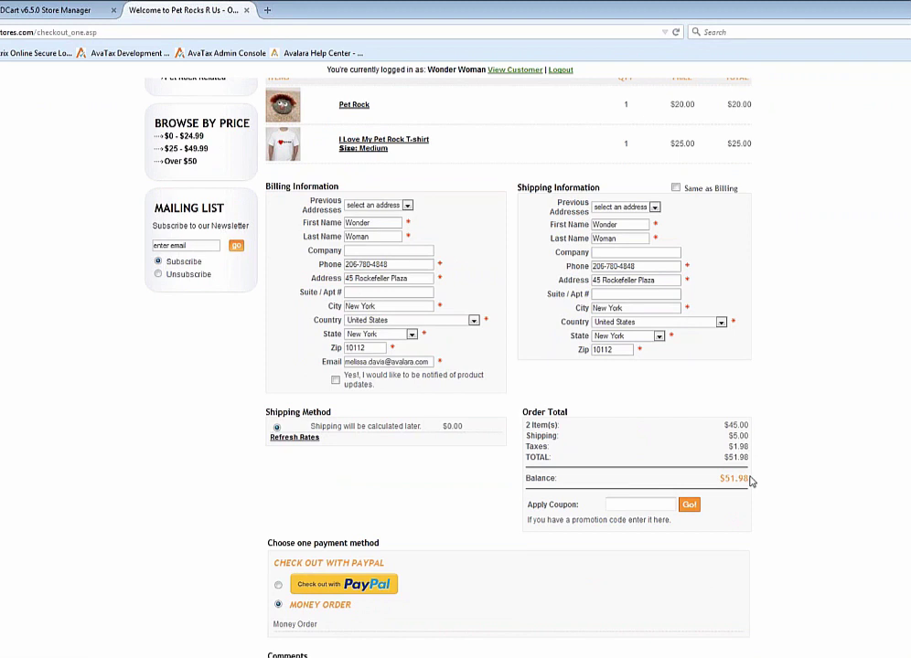
pyautogui.scroll(-2, 748, 481)
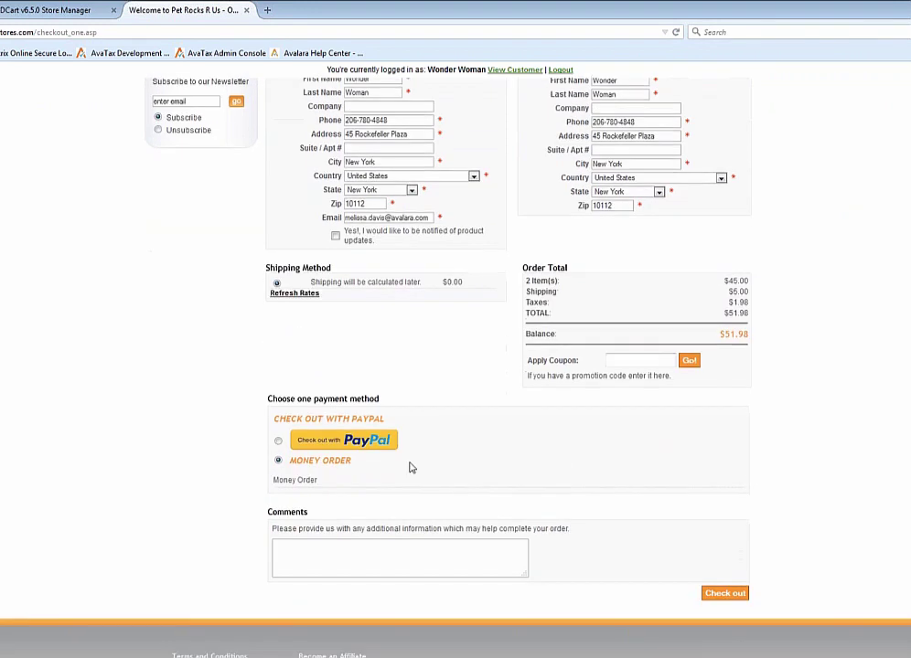
pyautogui.click(724, 594)
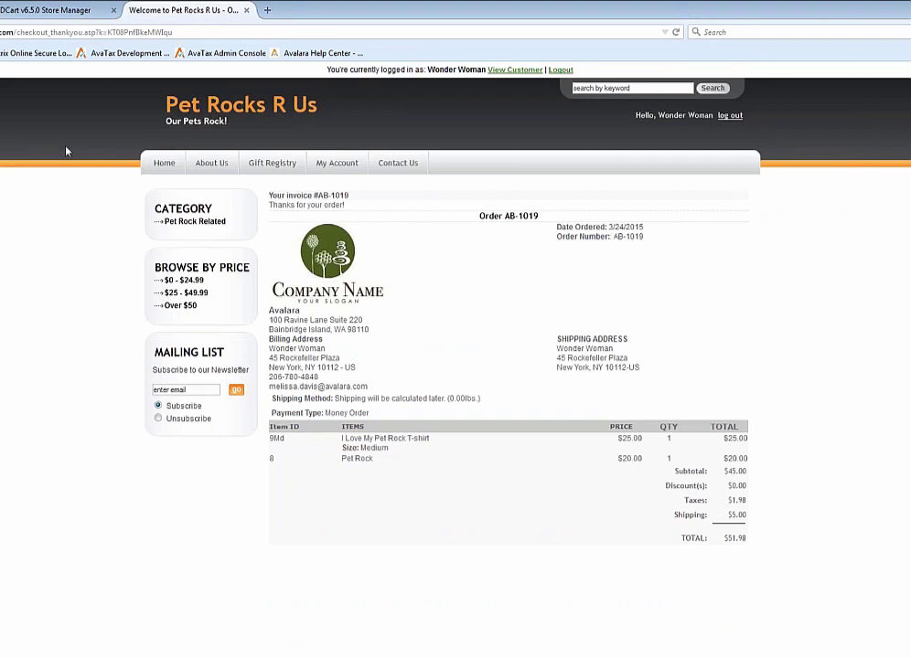
# Step: Return to the Store Manager and check the New and Not Completed order lists for the placed order
pyautogui.click(44, 13)
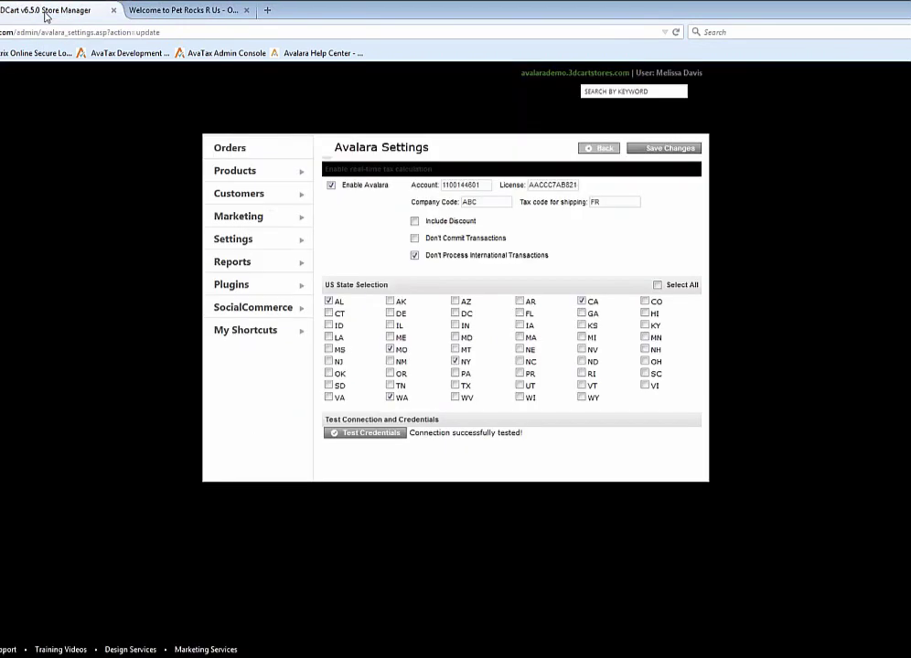
pyautogui.moveTo(256, 155)
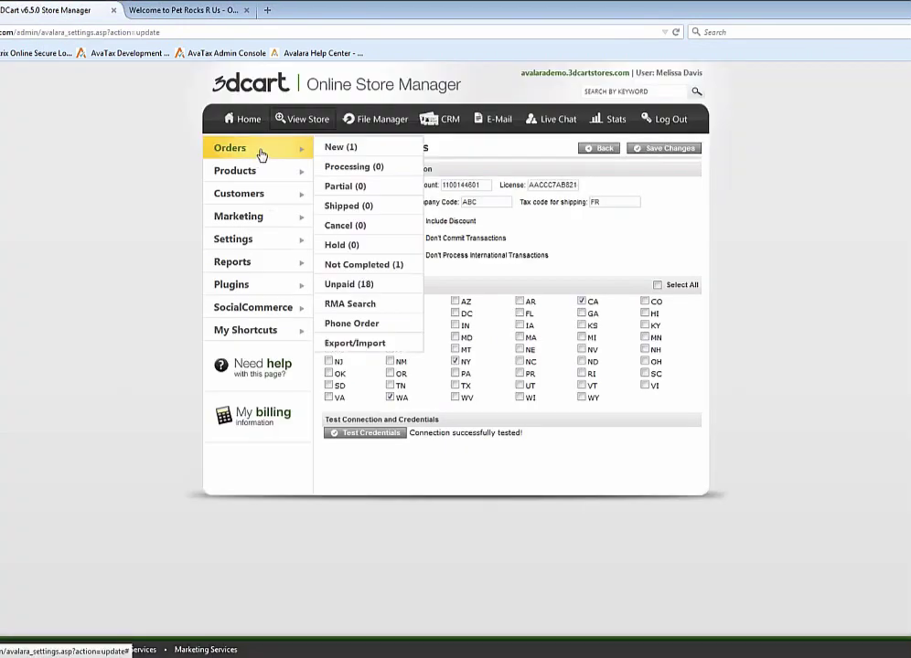
pyautogui.click(337, 149)
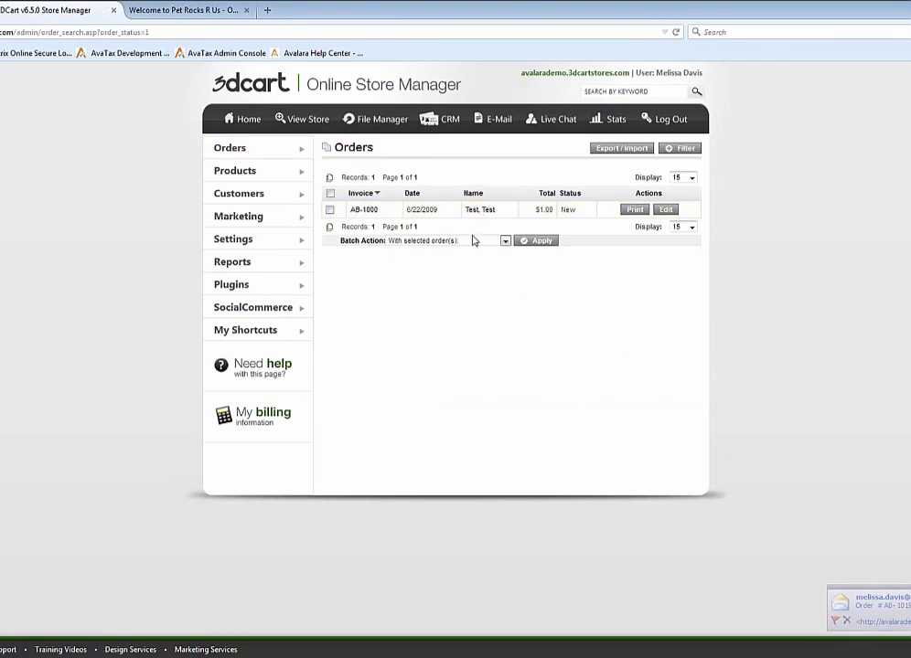
pyautogui.click(237, 151)
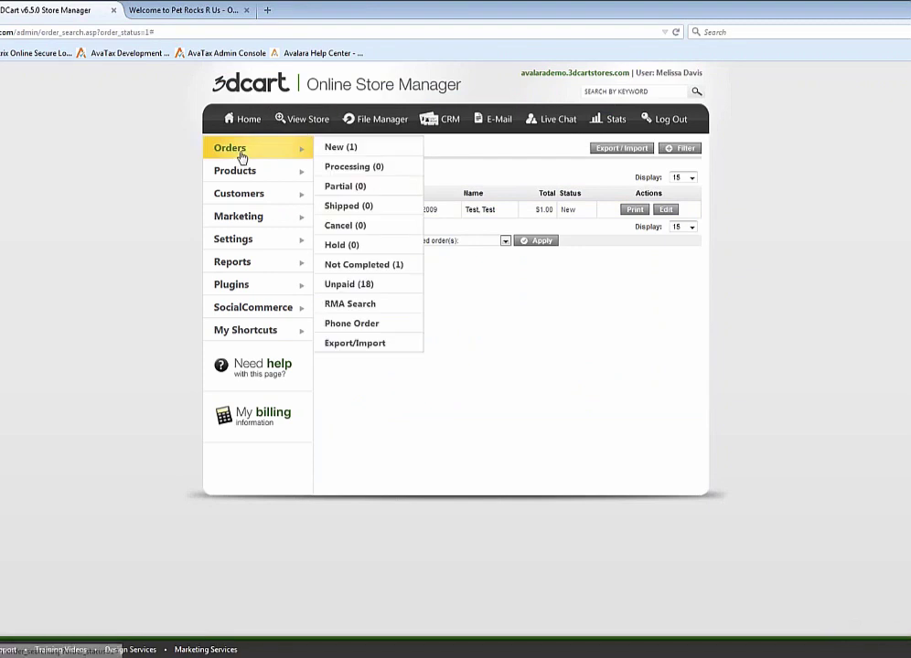
pyautogui.click(366, 270)
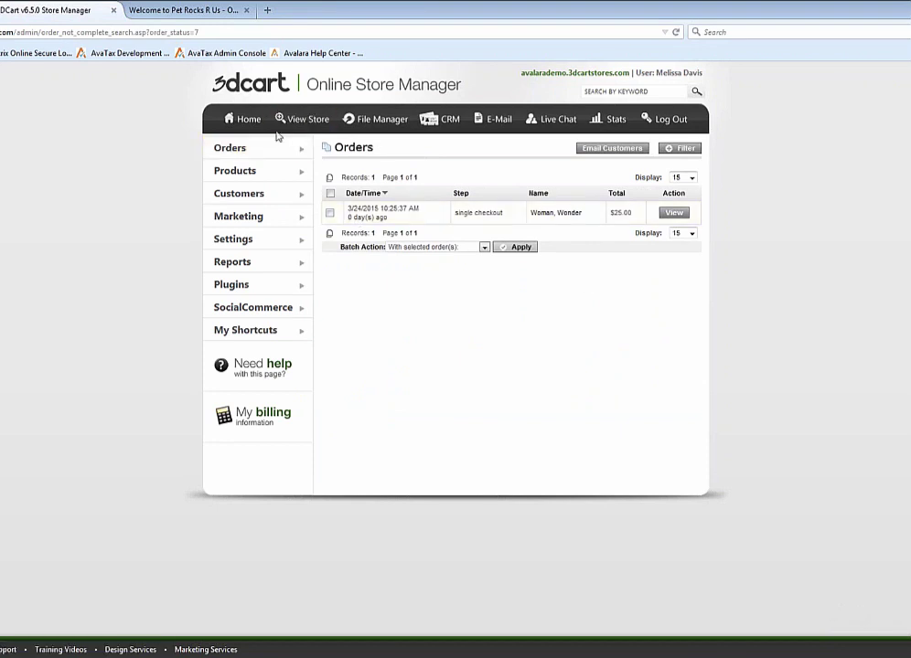
# Step: List the unpaid orders and open the details of the newest one, dated 3/24/2015
pyautogui.moveTo(241, 156)
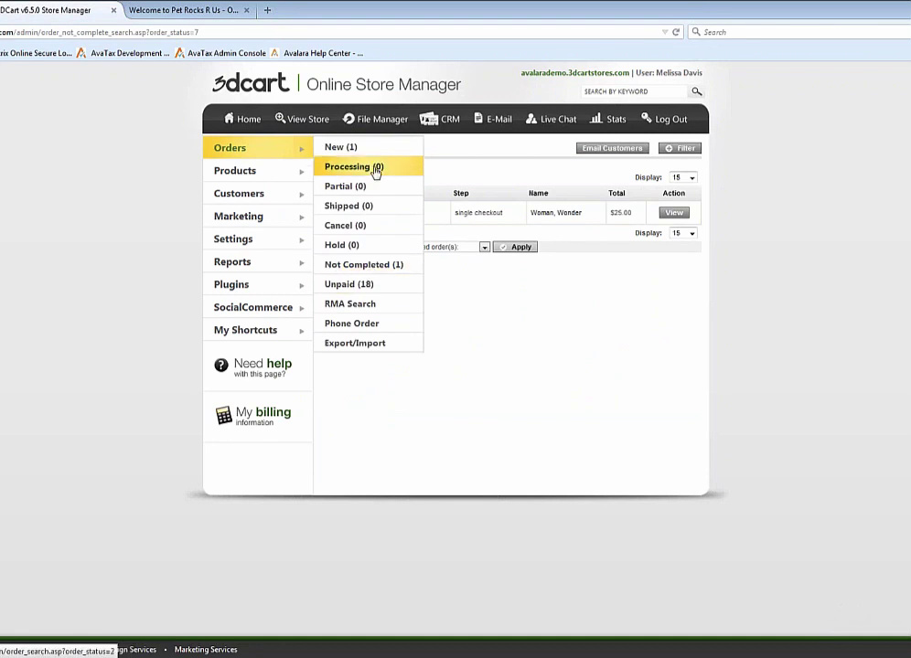
pyautogui.click(373, 291)
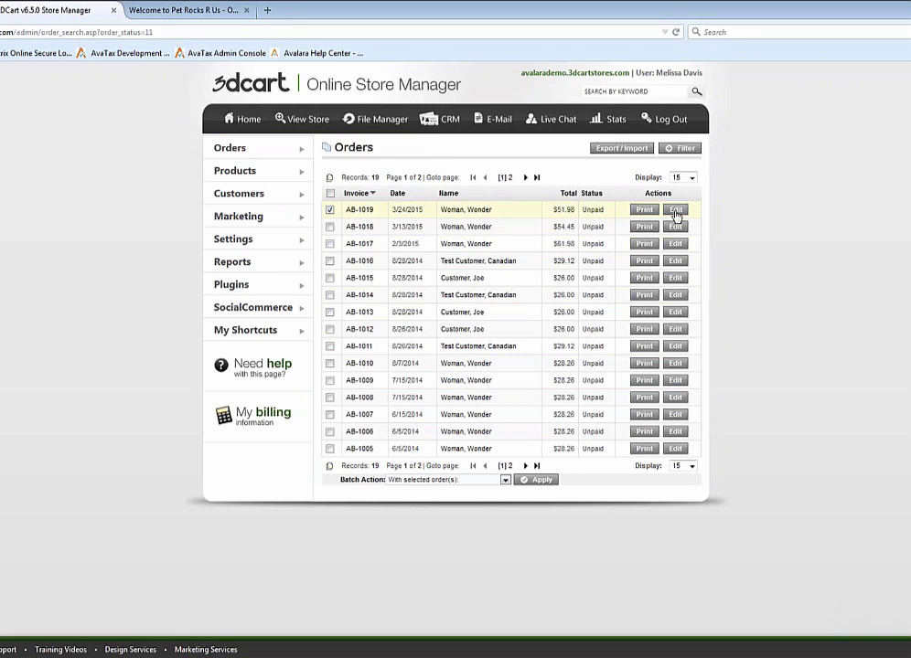
pyautogui.click(674, 210)
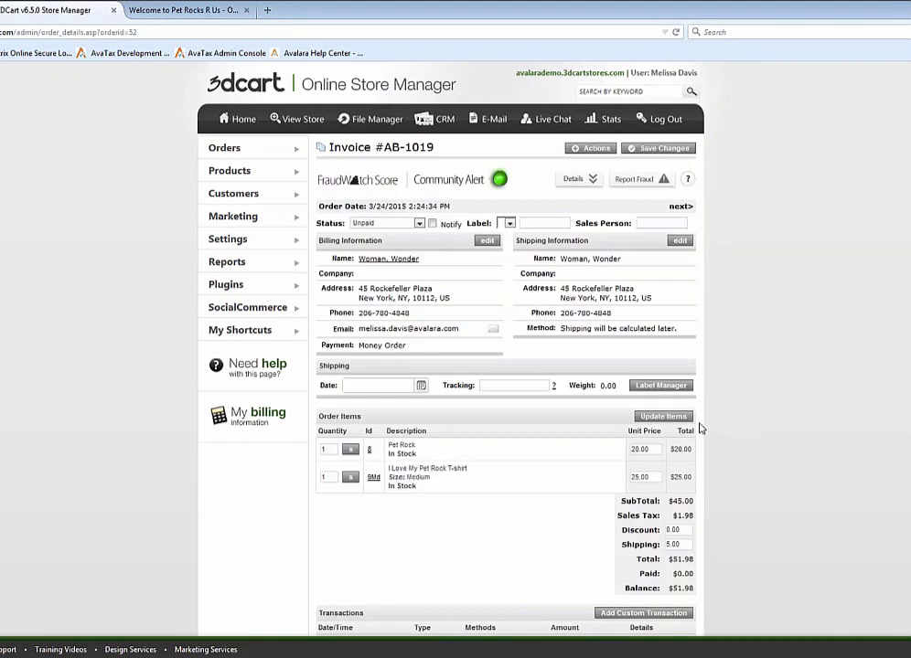
# Step: Review the order's items and totals, and open its 03/24/2015 sales invoice from the transaction list in the AvaTax Admin Console
pyautogui.scroll(-3, 700, 429)
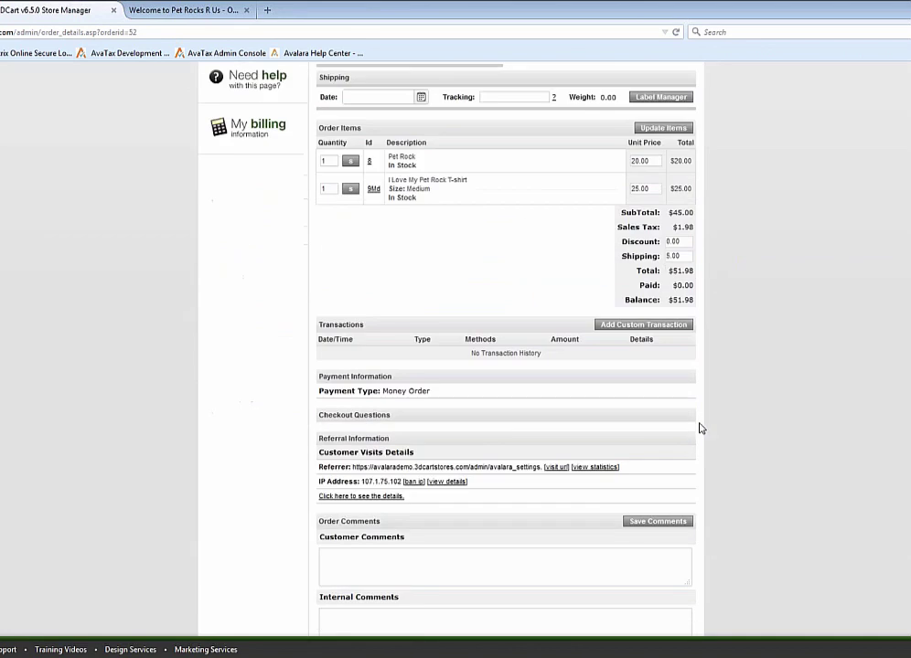
pyautogui.scroll(3, 700, 429)
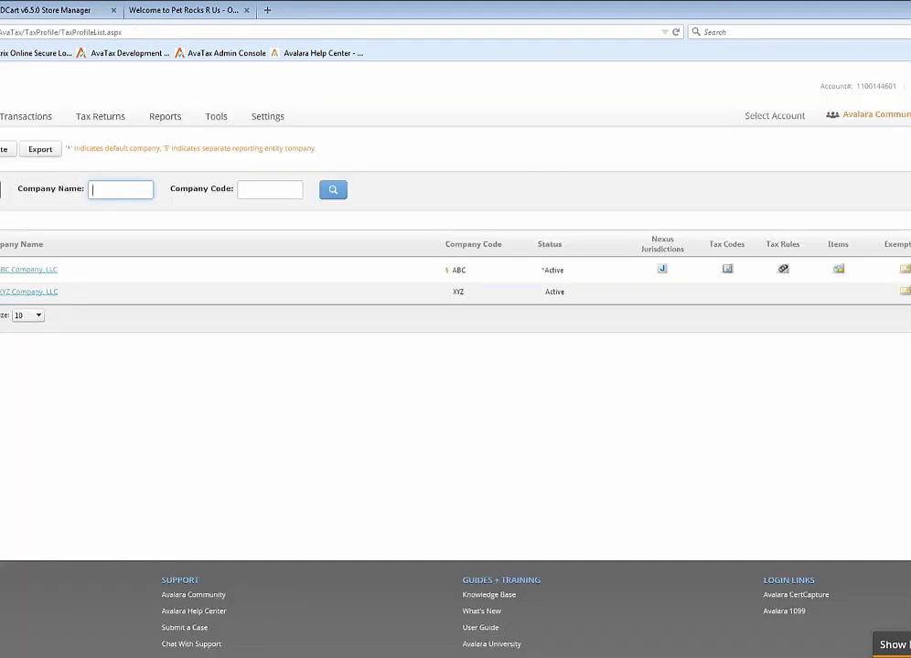
pyautogui.click(20, 119)
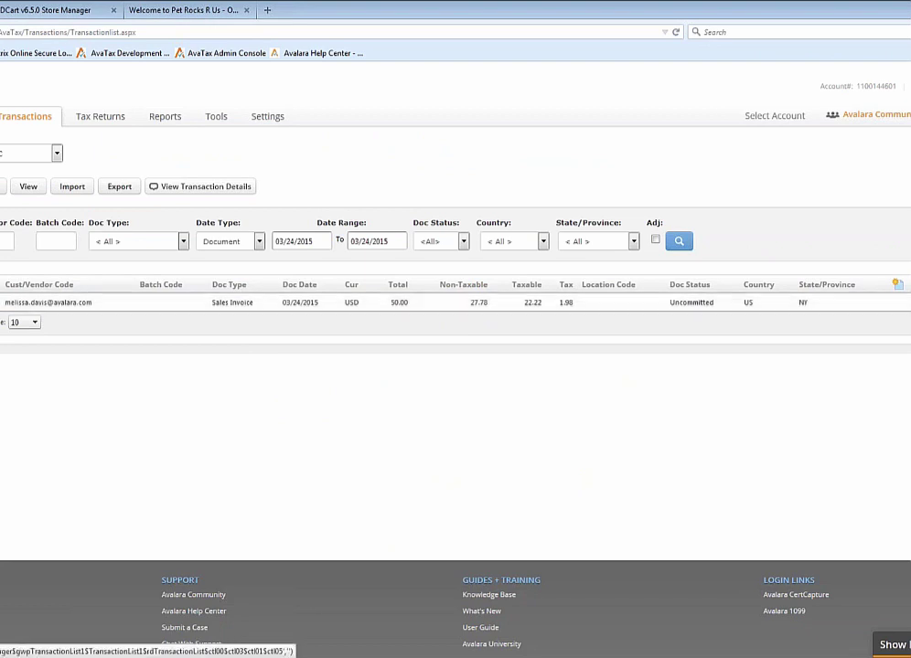
pyautogui.click(48, 303)
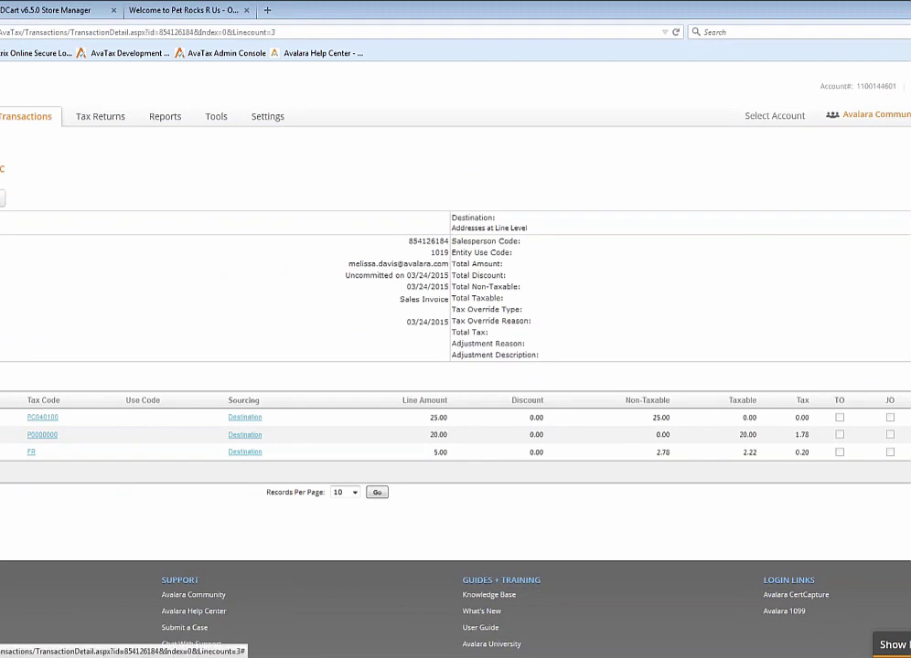
# Step: Examine the tax code details for PC040100 and the jurisdiction tax breakdown of the P0000000 line in the transaction
pyautogui.click(47, 419)
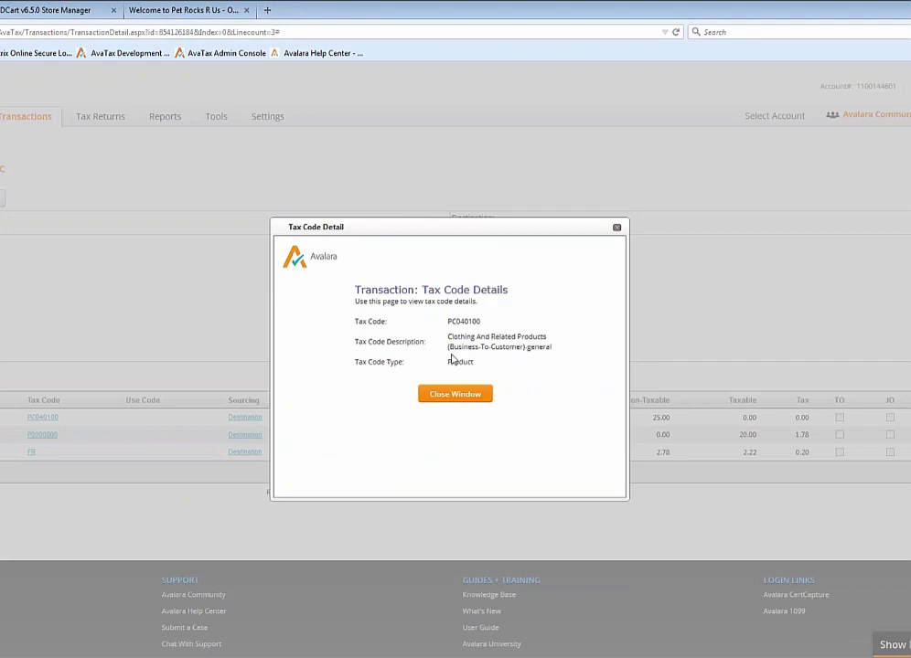
pyautogui.click(617, 228)
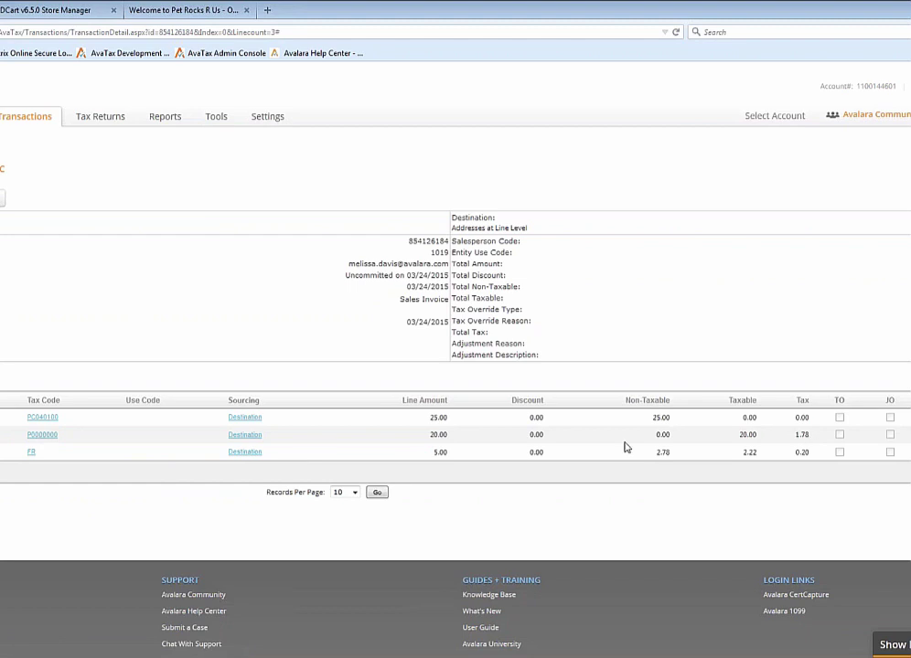
pyautogui.click(265, 434)
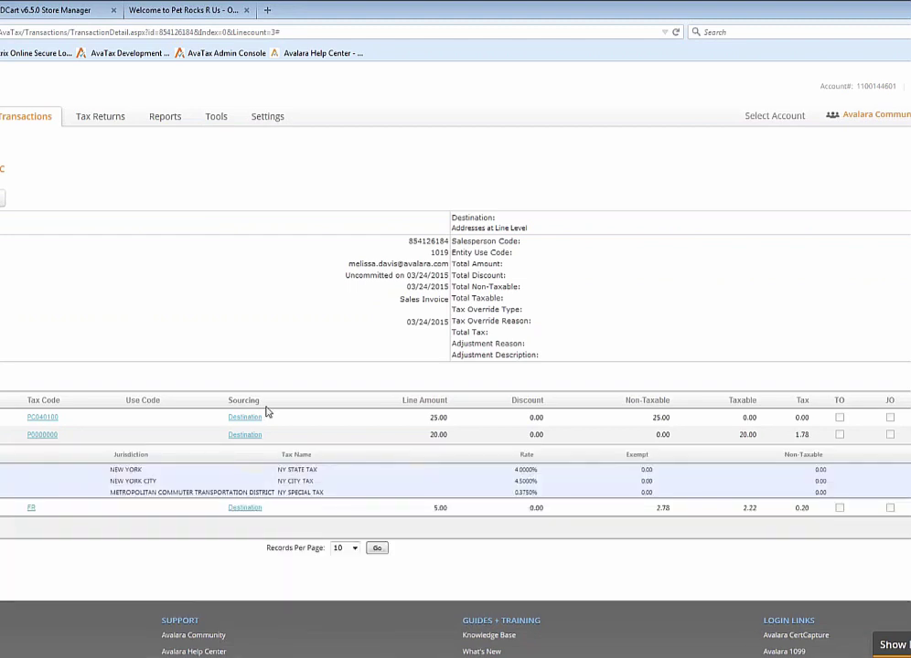
pyautogui.scroll(-1, 266, 412)
pyautogui.scroll(-1, 275, 409)
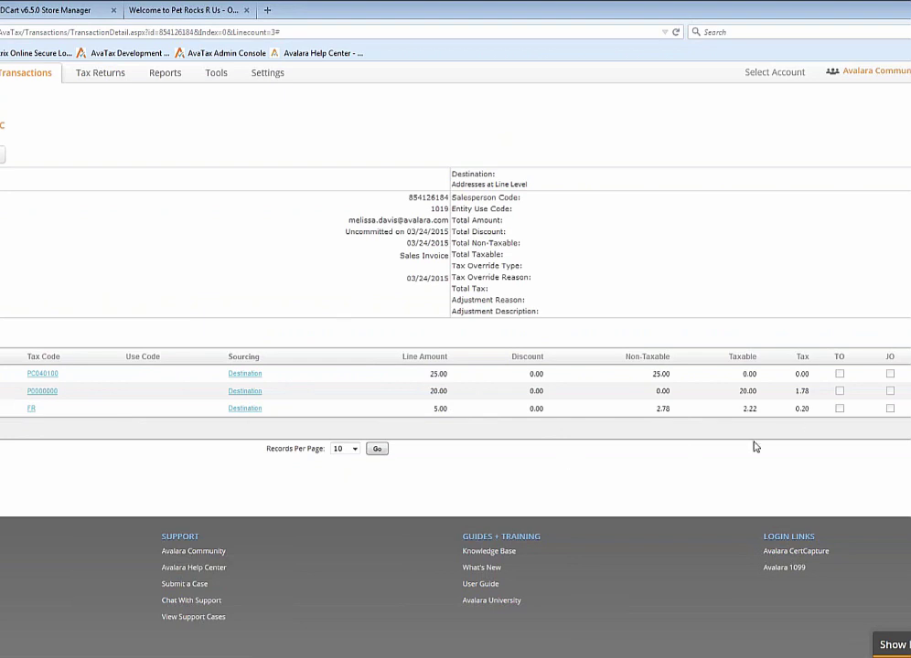
pyautogui.scroll(1, 823, 416)
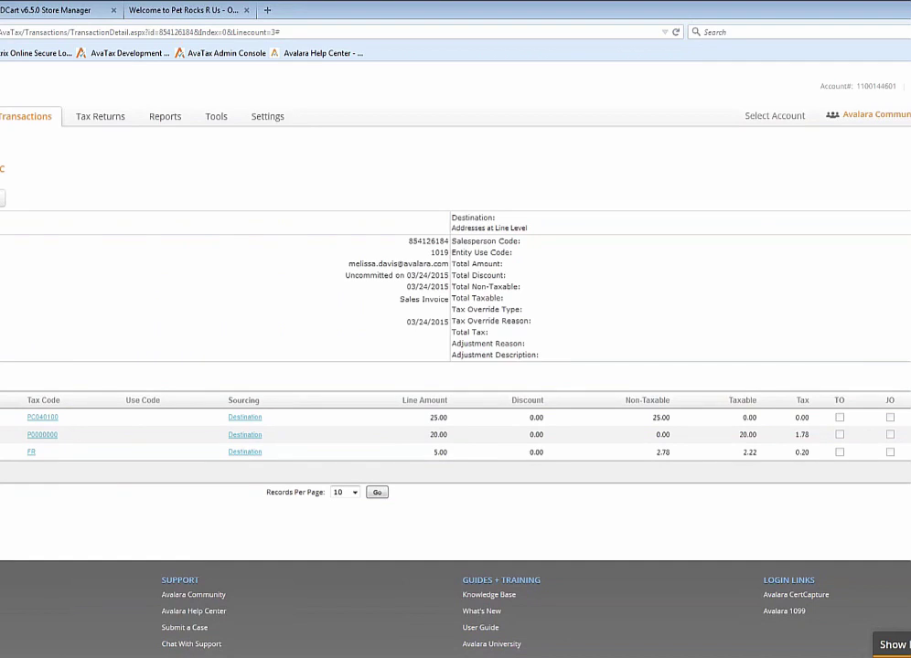
pyautogui.moveTo(218, 656)
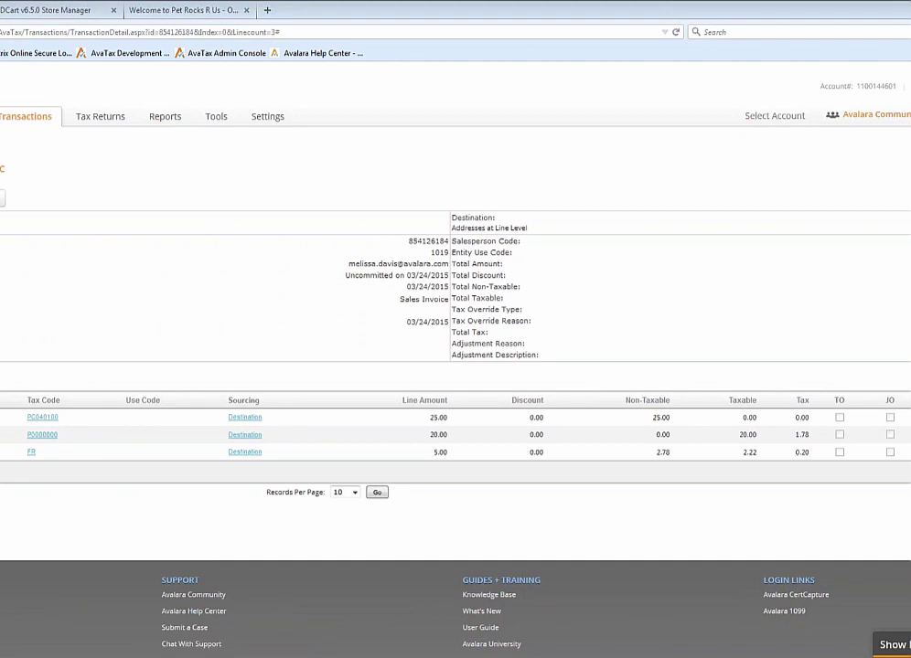
pyautogui.hotkey('alt', 'Tab')
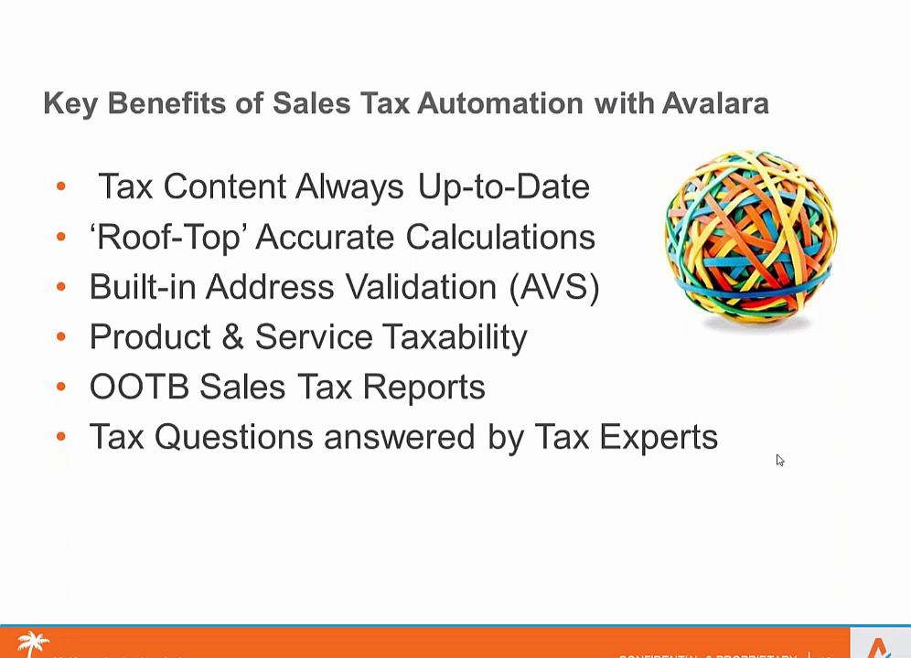
pyautogui.press('Right')
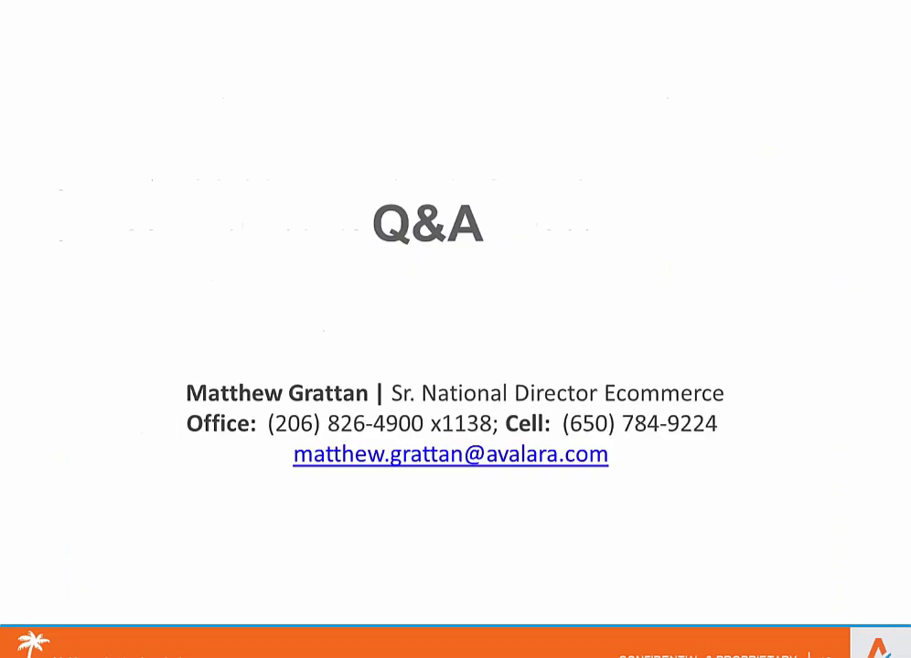